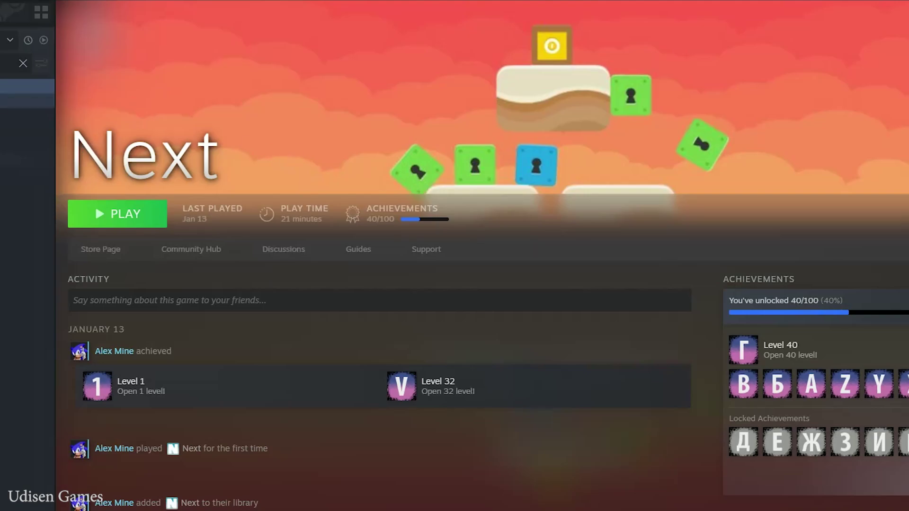
Step: Open the context menu for Next in the library sidebar
right_click(14, 99)
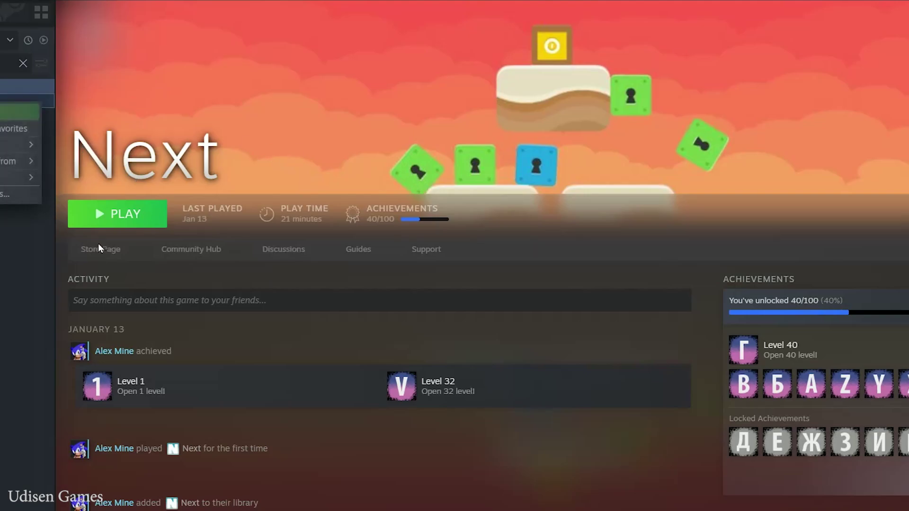
Step: Show Next's Updates properties page to find App ID 728440
click(1, 196)
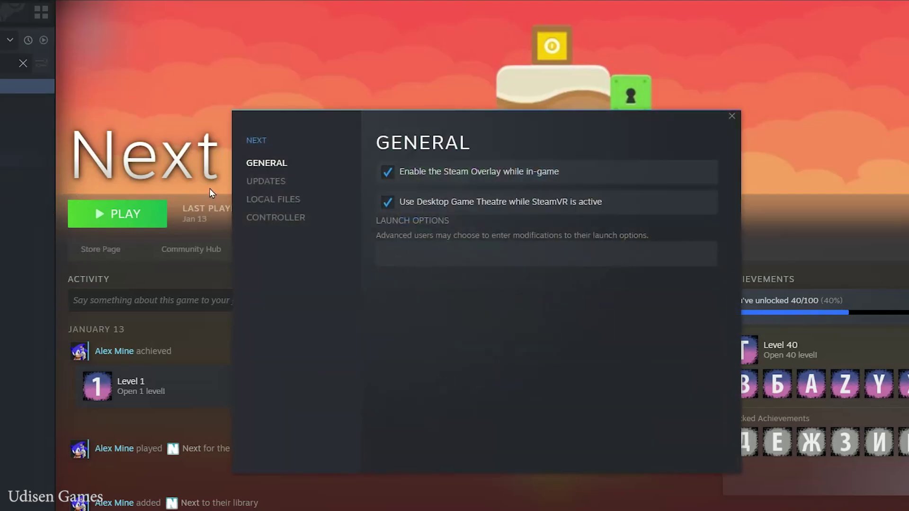
click(262, 182)
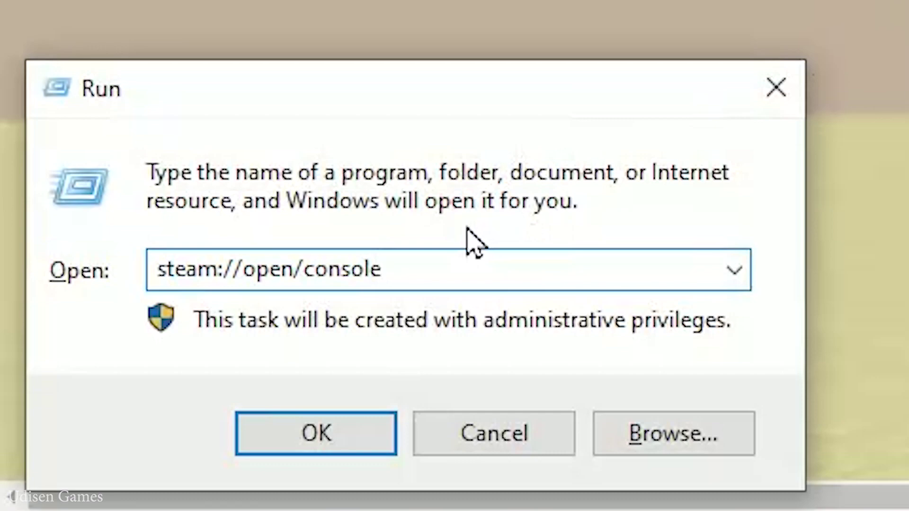
Step: Run steam://open/console to open the Steam console
key(Return)
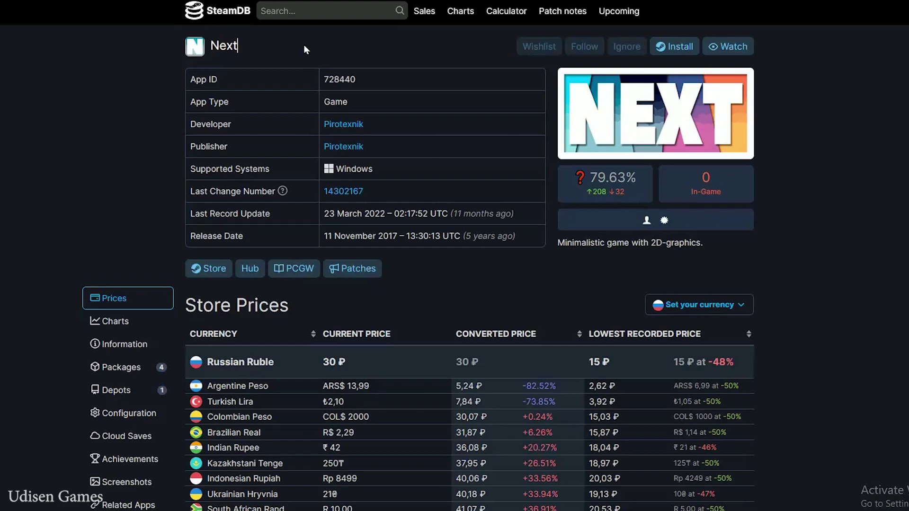
Step: Search SteamDB for Next and open its app page
click(308, 11)
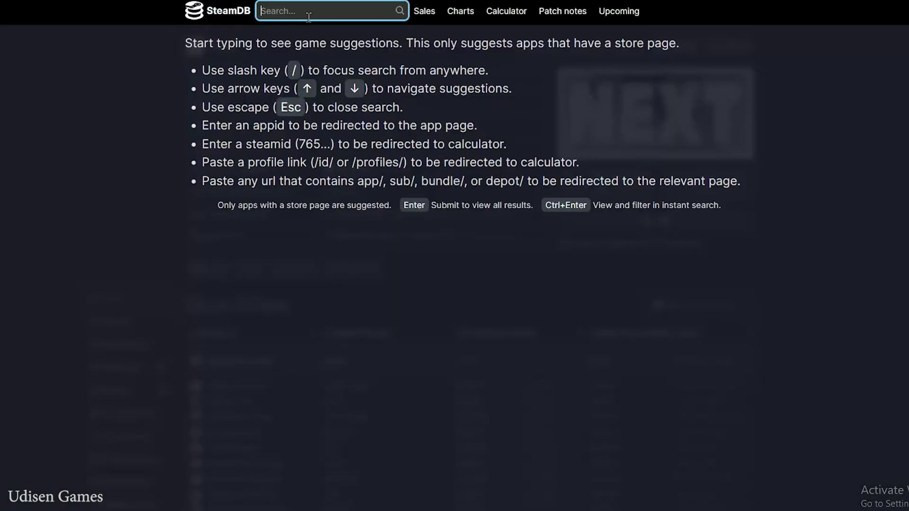
text(Next)
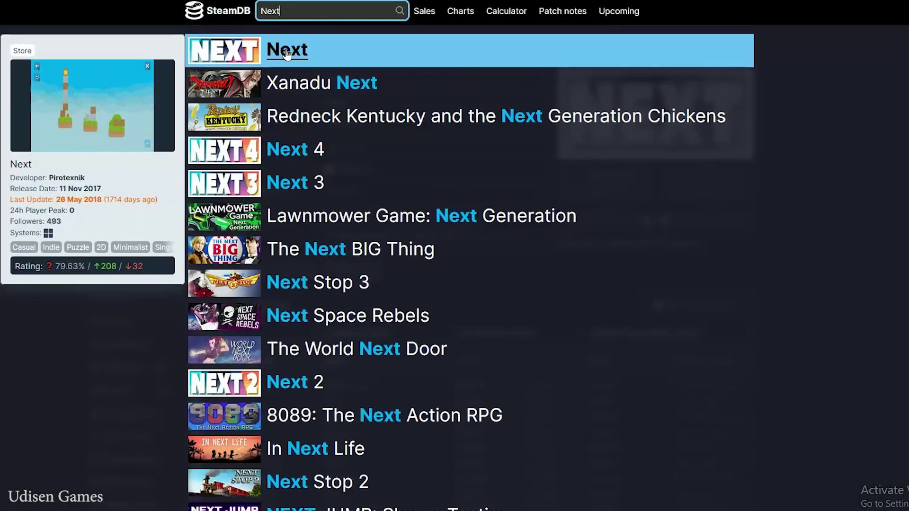
click(288, 51)
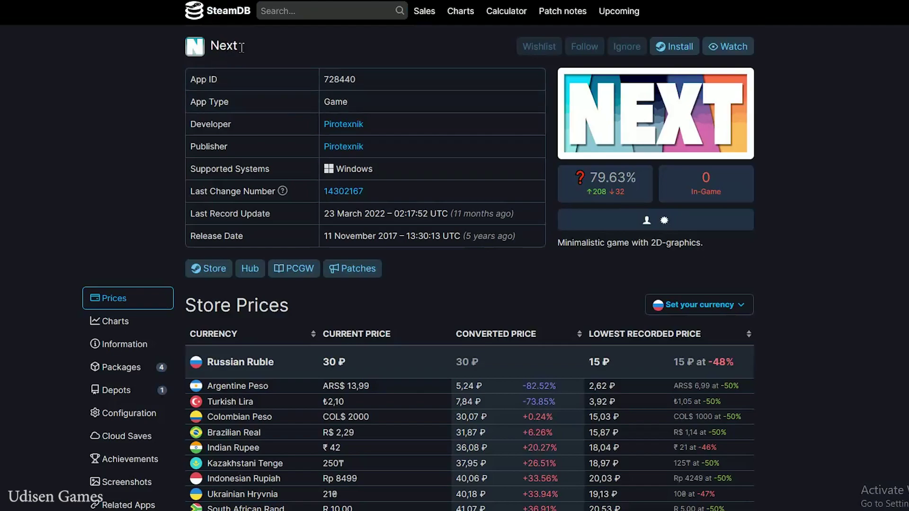
scroll(304, 165, down, 2)
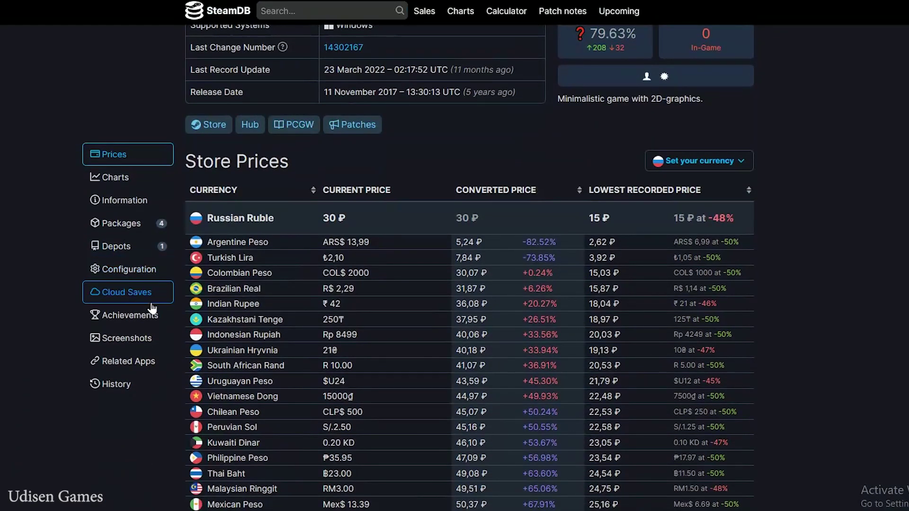
Step: Copy the API name LEVEL_1 from Next's SteamDB achievements list
click(126, 315)
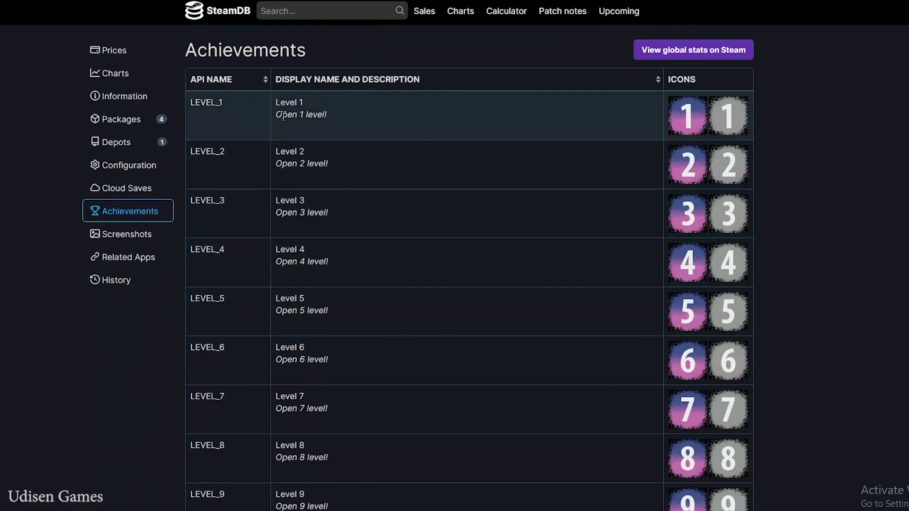
drag(224, 102, 191, 107)
right_click(207, 107)
click(222, 117)
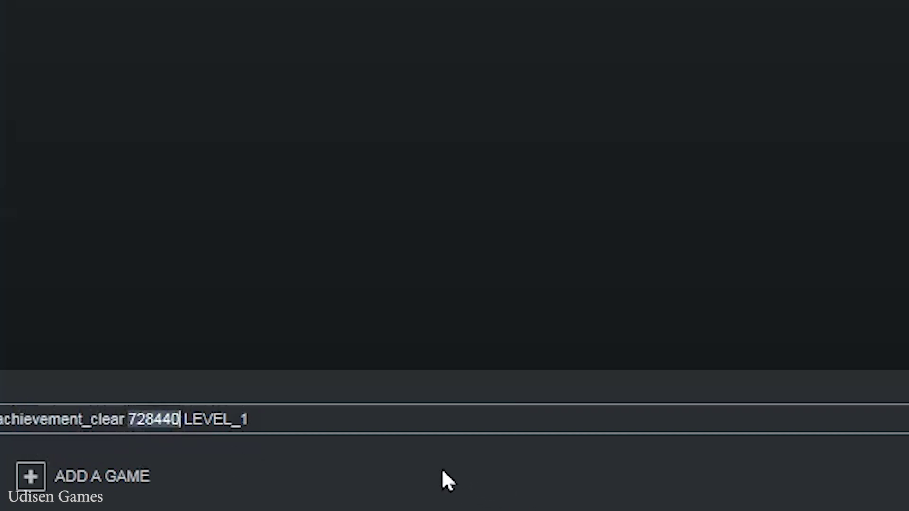
Step: Place the caret at the end of the achievement_clear 728440 LEVEL_1 command
click(332, 420)
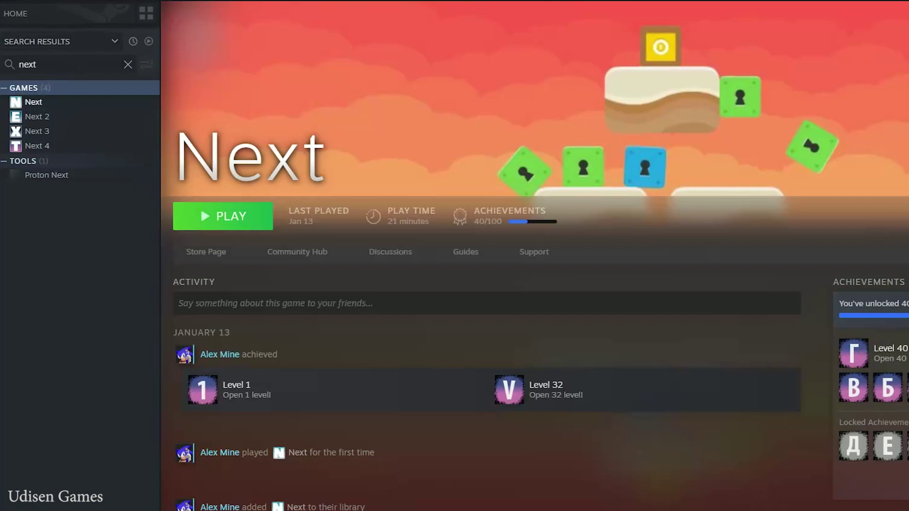
scroll(566, 268, up, 10)
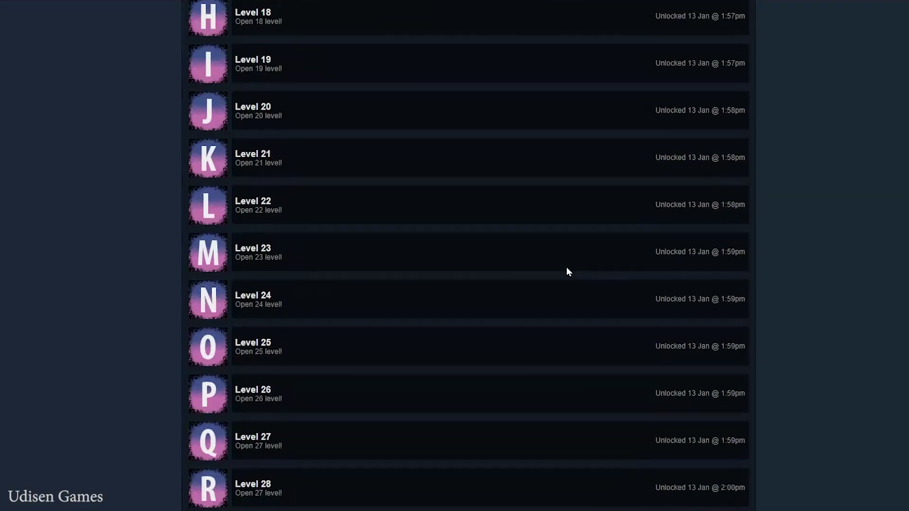
scroll(566, 267, up, 10)
scroll(567, 267, up, 5)
scroll(562, 264, down, 2)
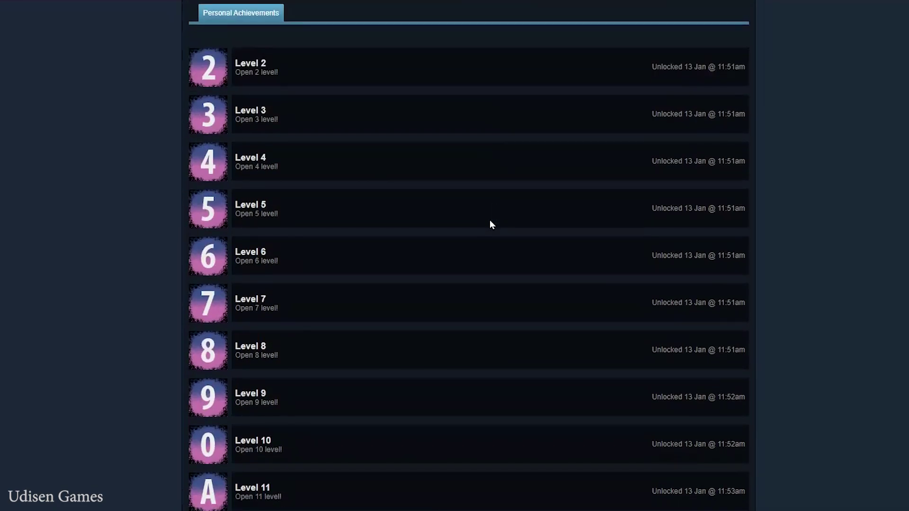
scroll(489, 219, down, 1)
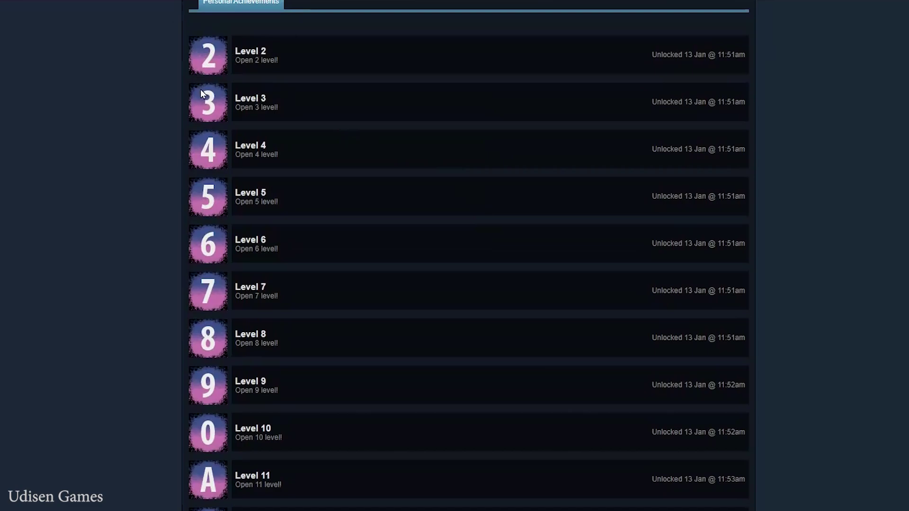
scroll(226, 105, down, 5)
scroll(225, 103, down, 6)
scroll(224, 102, down, 4)
scroll(224, 101, down, 2)
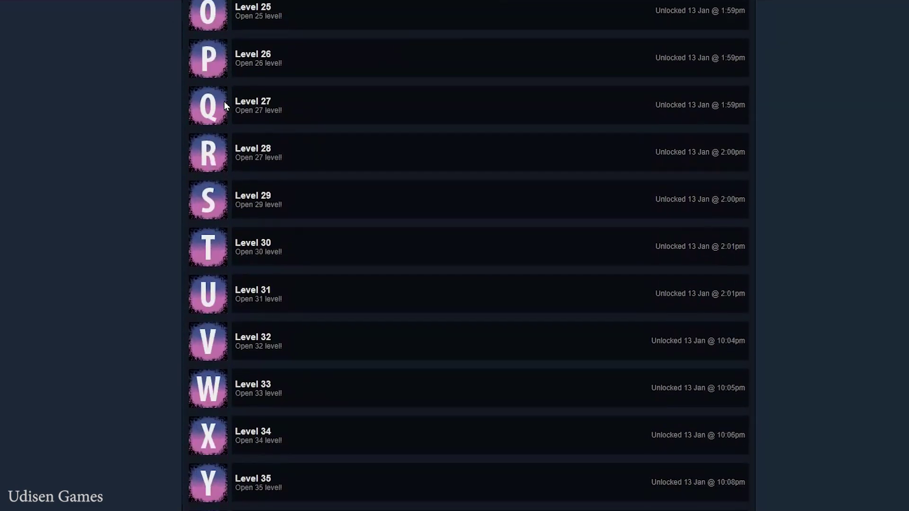
scroll(224, 101, down, 6)
scroll(224, 100, down, 4)
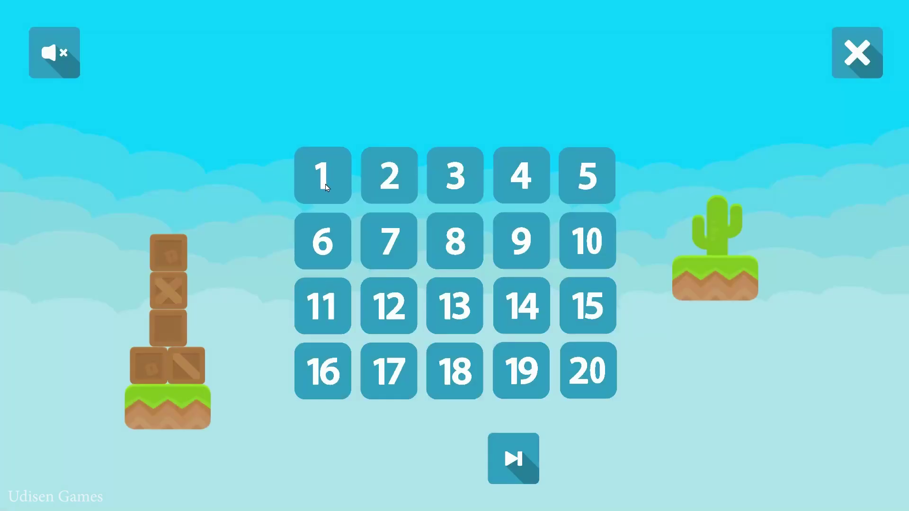
Step: Solve level 1 by removing the brown crate, unlocking Level 1, and continue
click(323, 175)
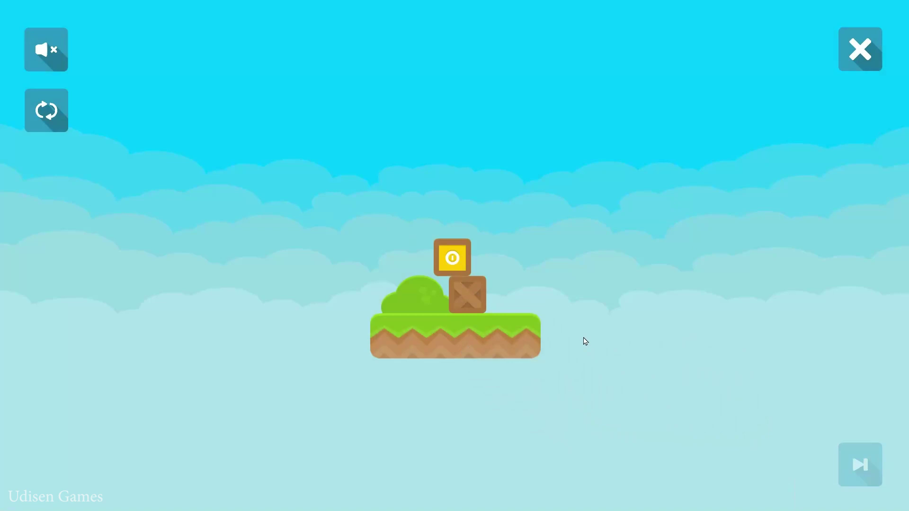
click(473, 301)
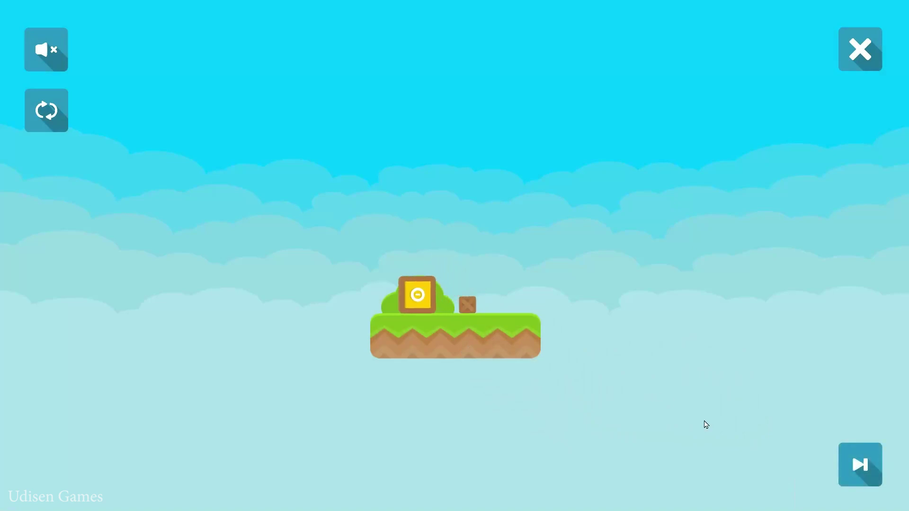
click(861, 465)
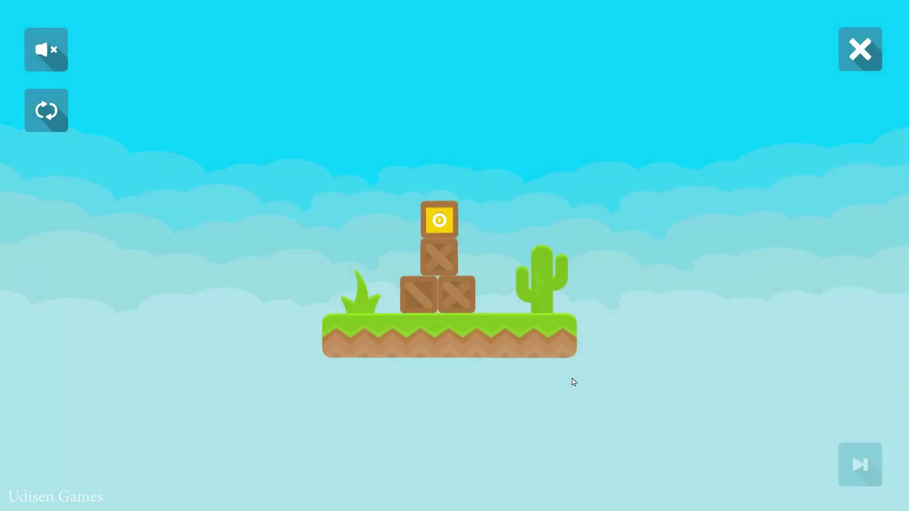